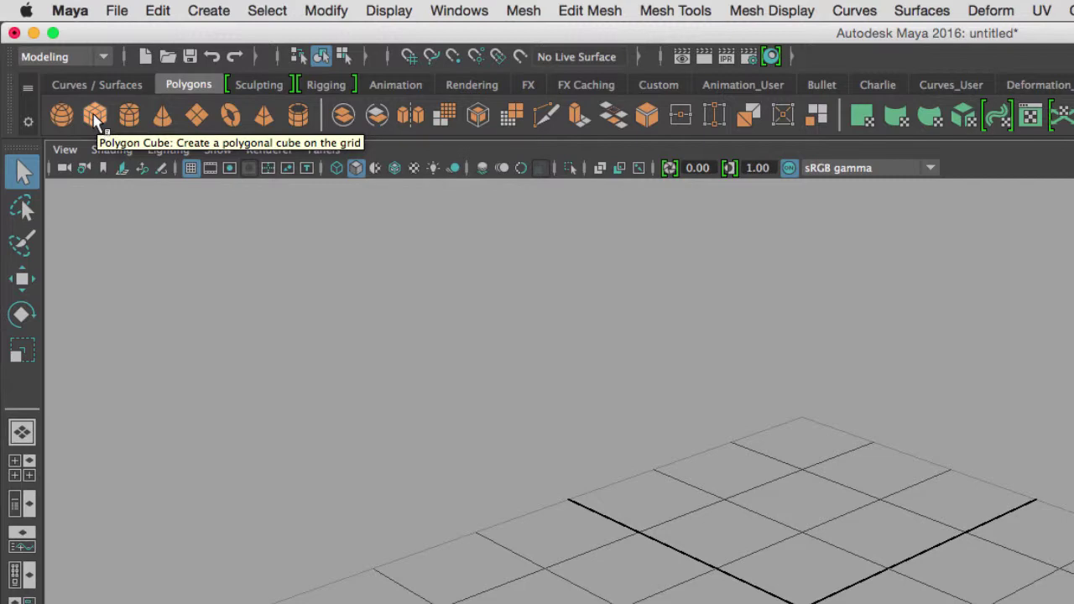
Create a polygon cube at the grid origin and scale it uniformly to about 67.6
click(91, 118)
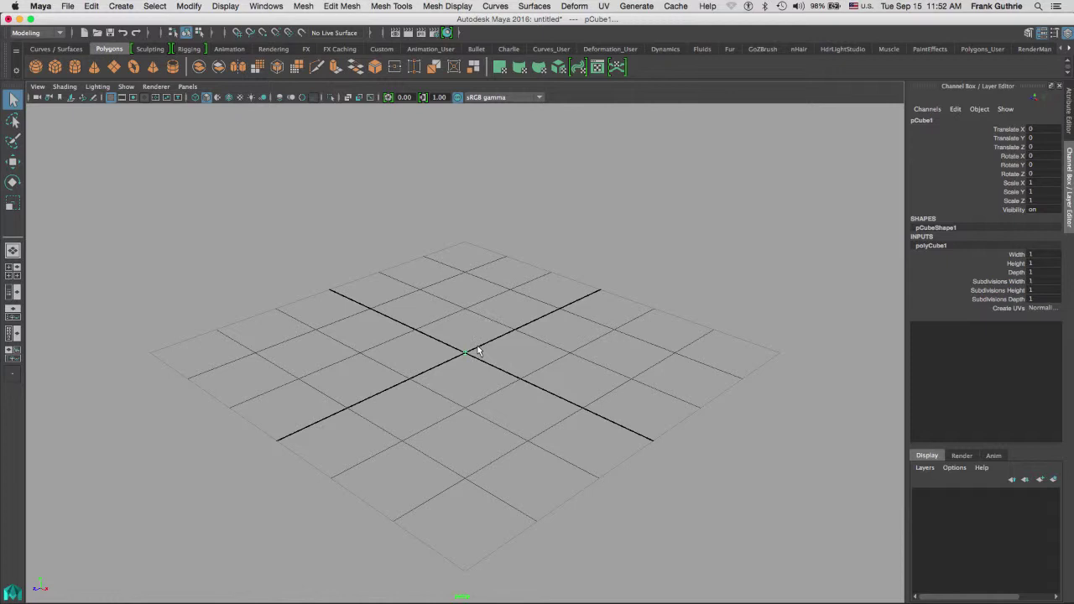
key(r)
drag(466, 353, 612, 322)
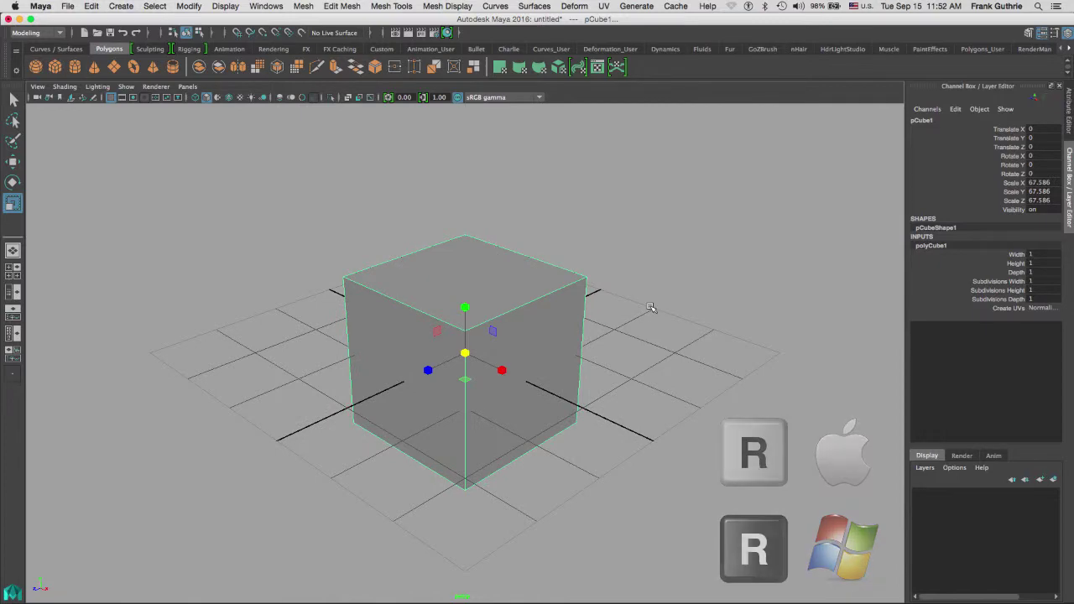
click(635, 323)
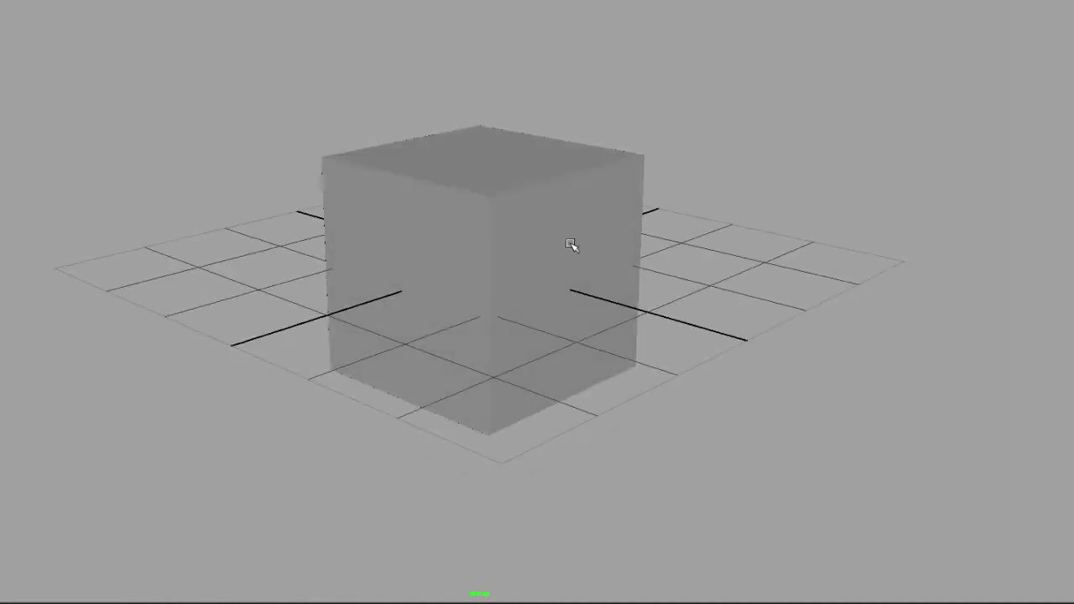
Switch the cube to face selection and select its right-hand side face
right_click(549, 230)
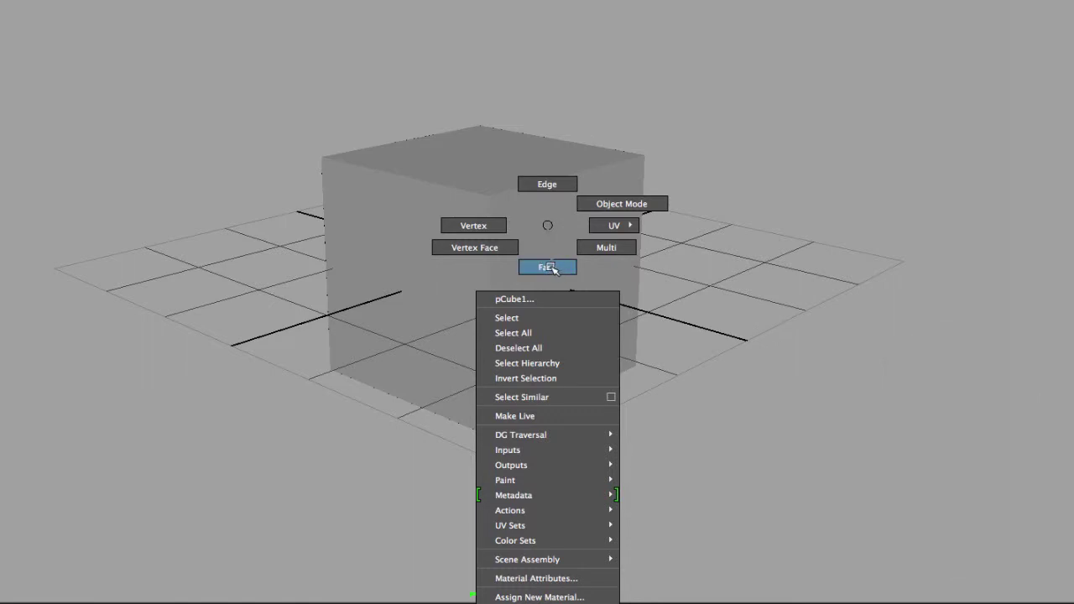
click(547, 267)
click(551, 253)
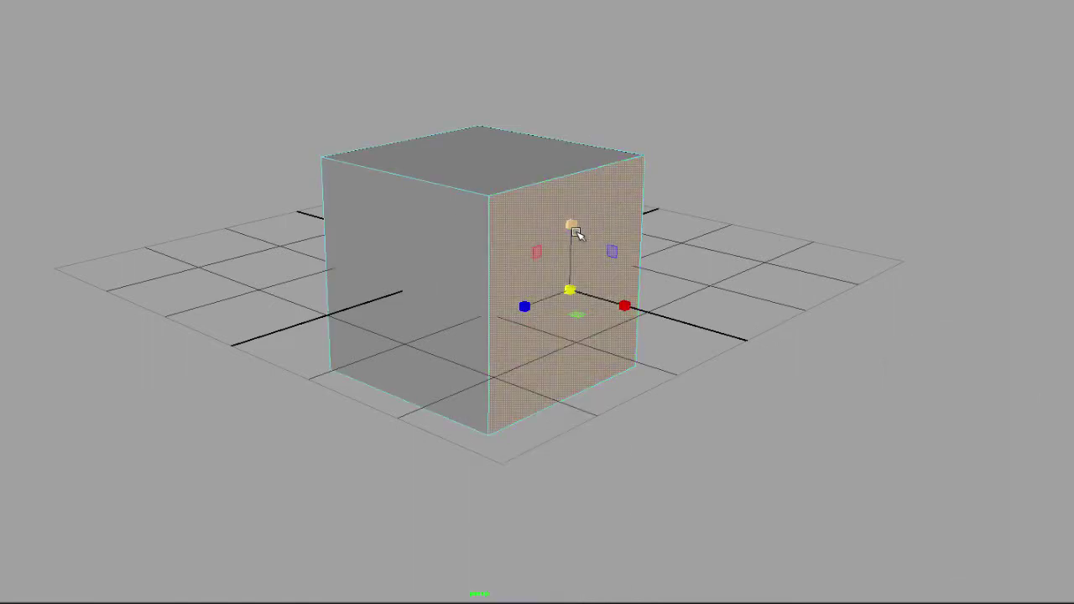
Extrude the selected face, try moving it along its local Z and Y axes, and undo each move
shift+right_click(601, 209)
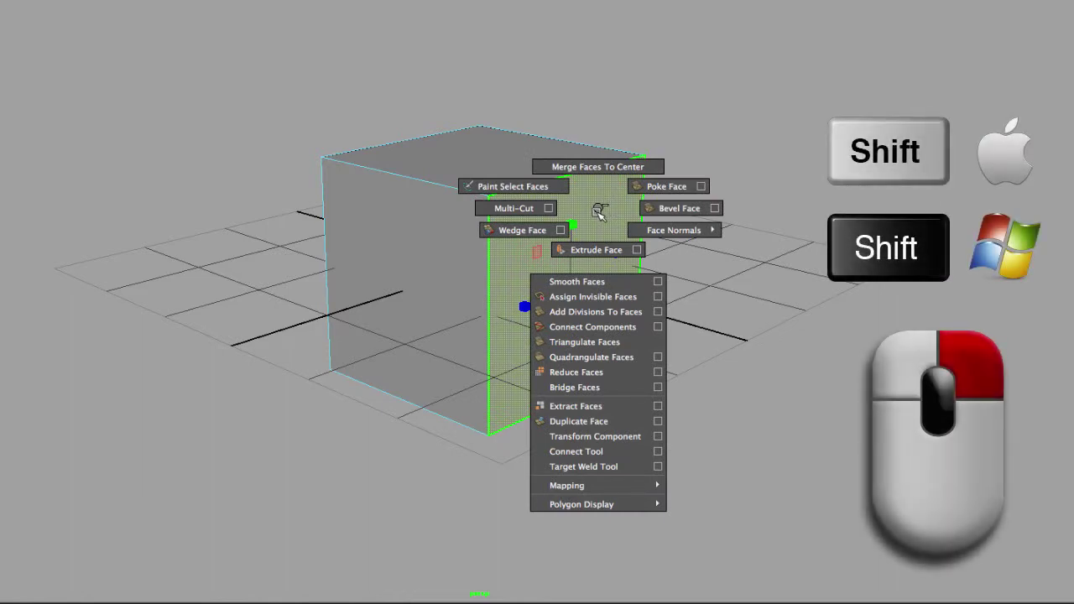
shift+right_drag(600, 208, 602, 249)
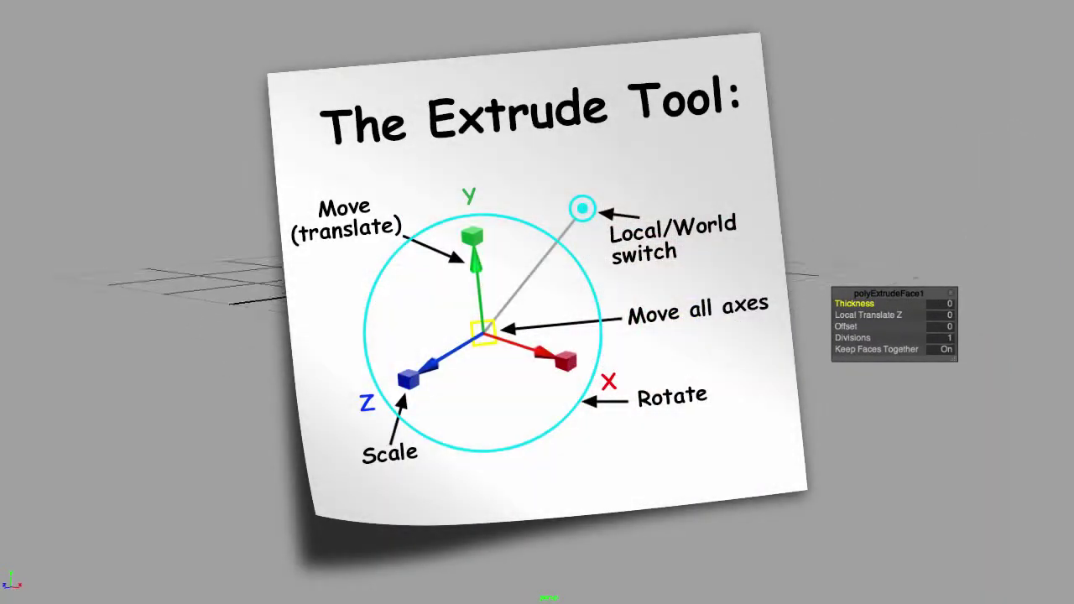
alt+drag(781, 153, 842, 149)
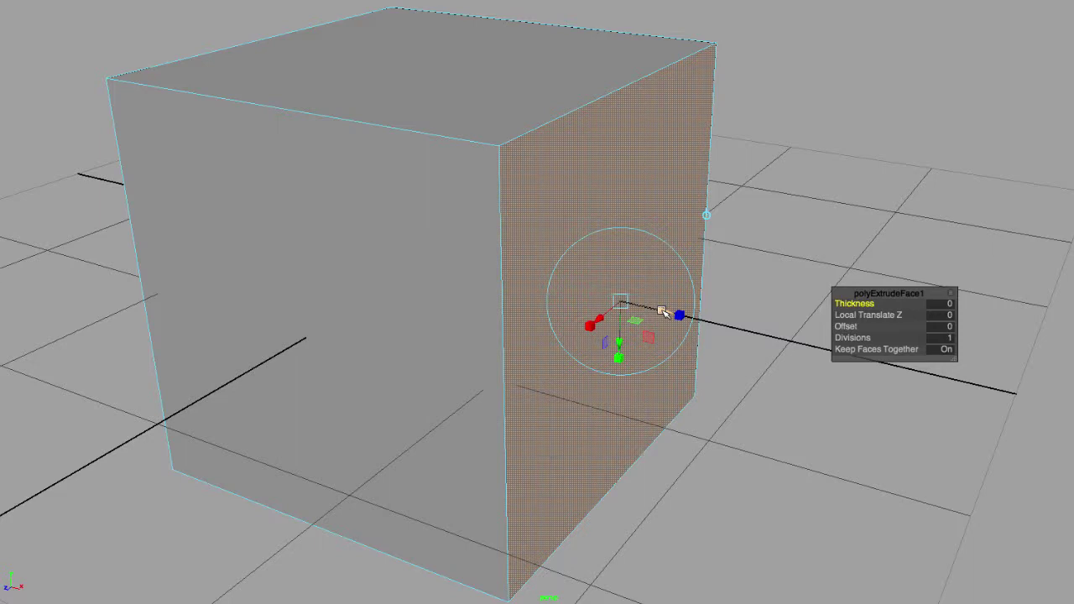
drag(663, 312, 758, 344)
key(ctrl+z)
drag(618, 344, 621, 388)
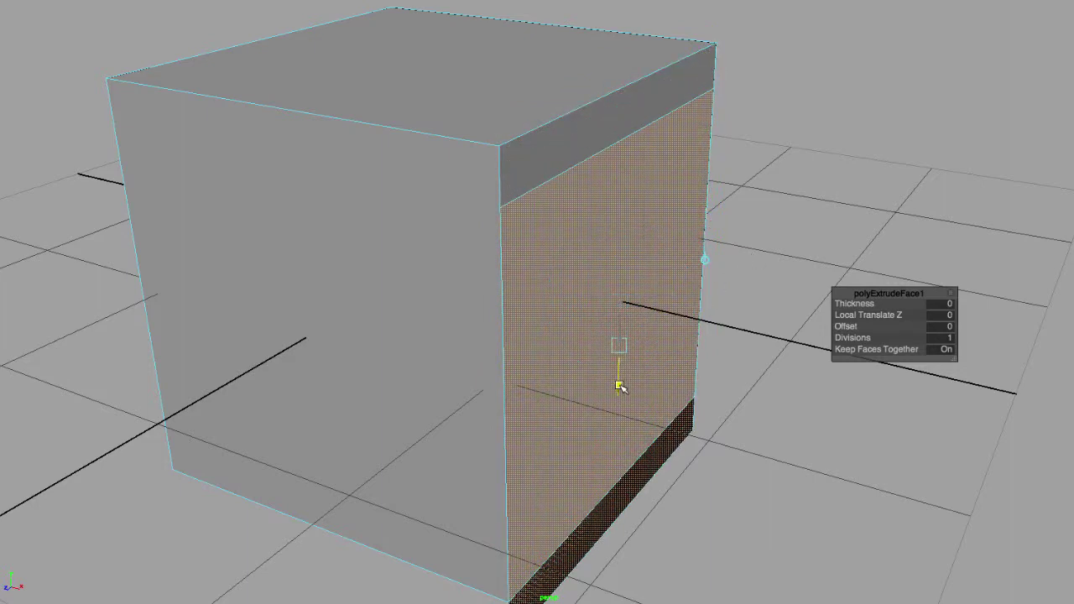
key(ctrl+z)
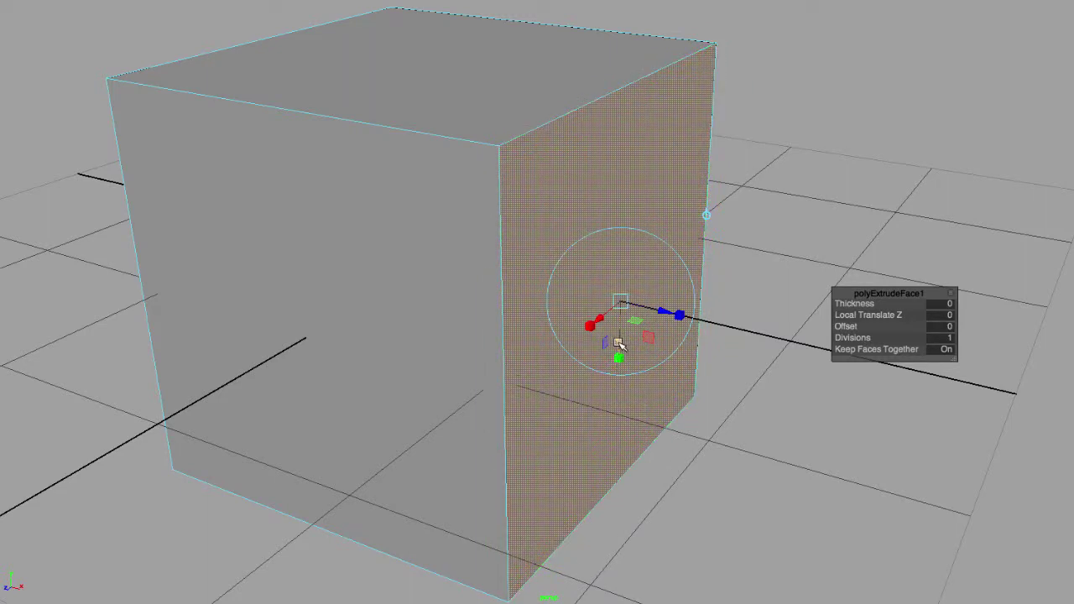
Set the extrude manipulator to world axes and try the X-axis and uniform scale handles on the face
drag(618, 344, 600, 316)
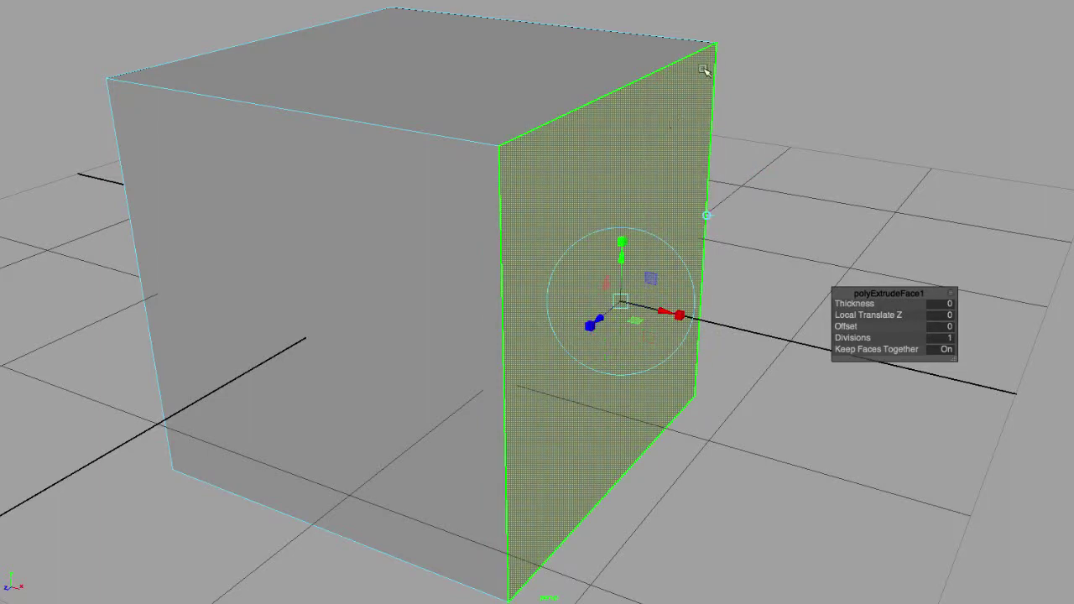
alt+drag(810, 144, 769, 135)
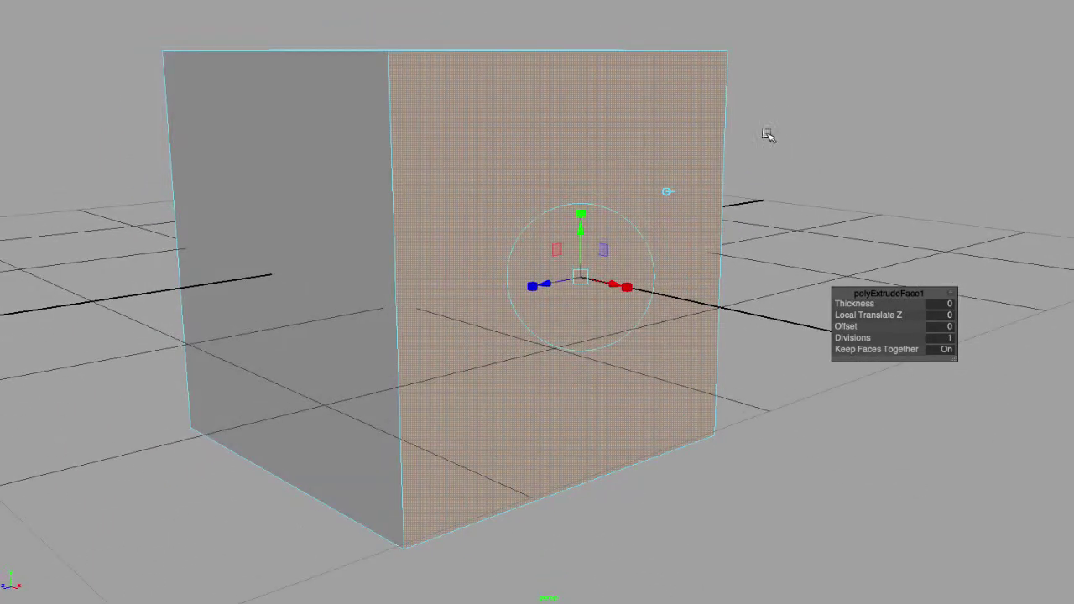
alt+drag(697, 199, 702, 227)
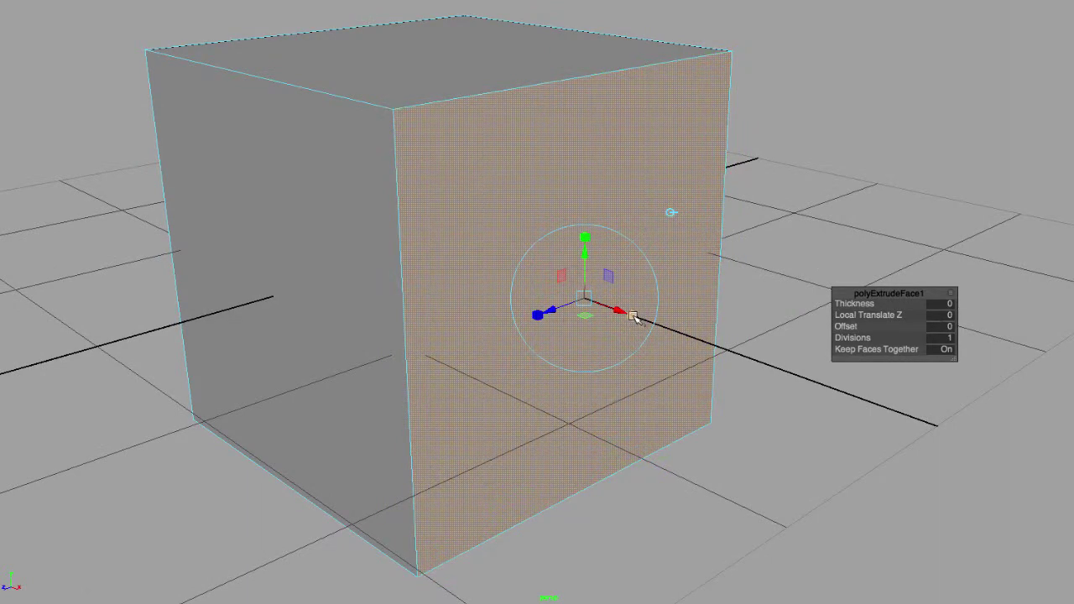
drag(632, 316, 618, 311)
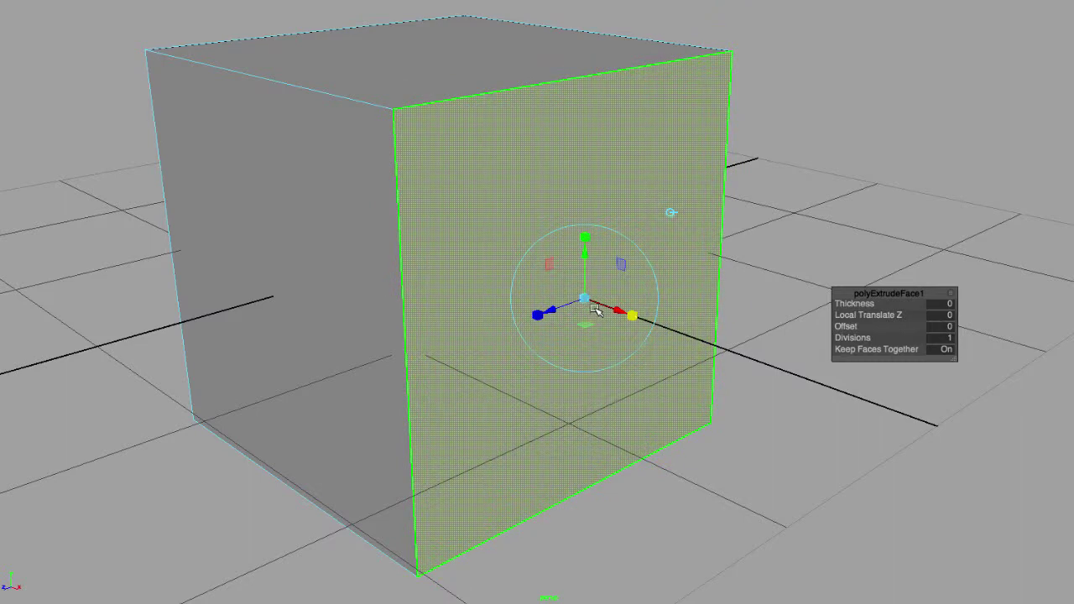
drag(588, 300, 583, 300)
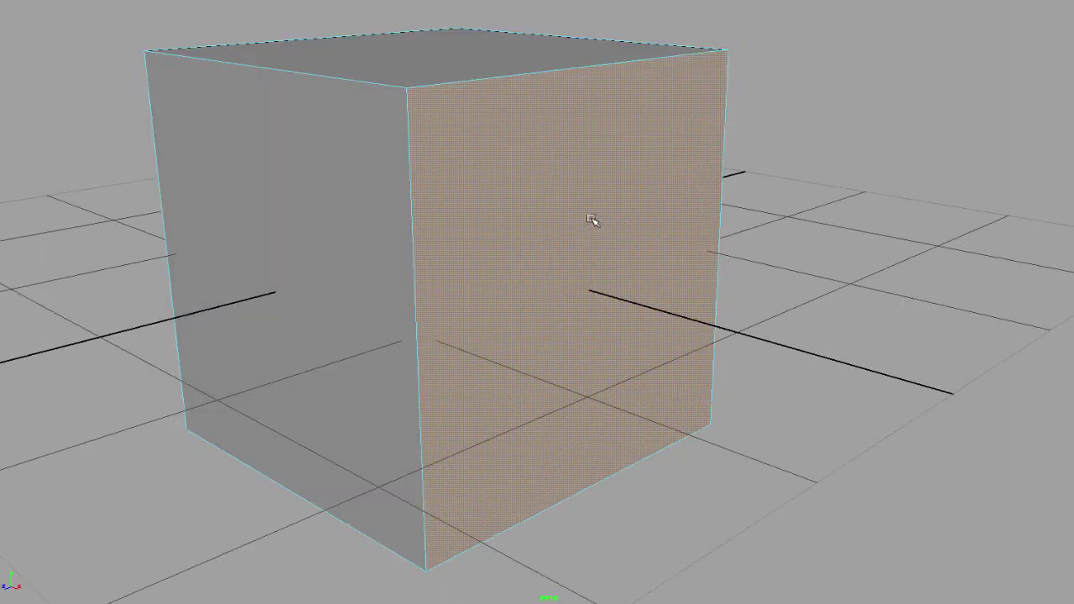
Extrude the selected face with Thickness 4.5, Local Translate Z 13.9, Offset 11.2 and 4 Divisions
shift+right_drag(589, 214, 590, 251)
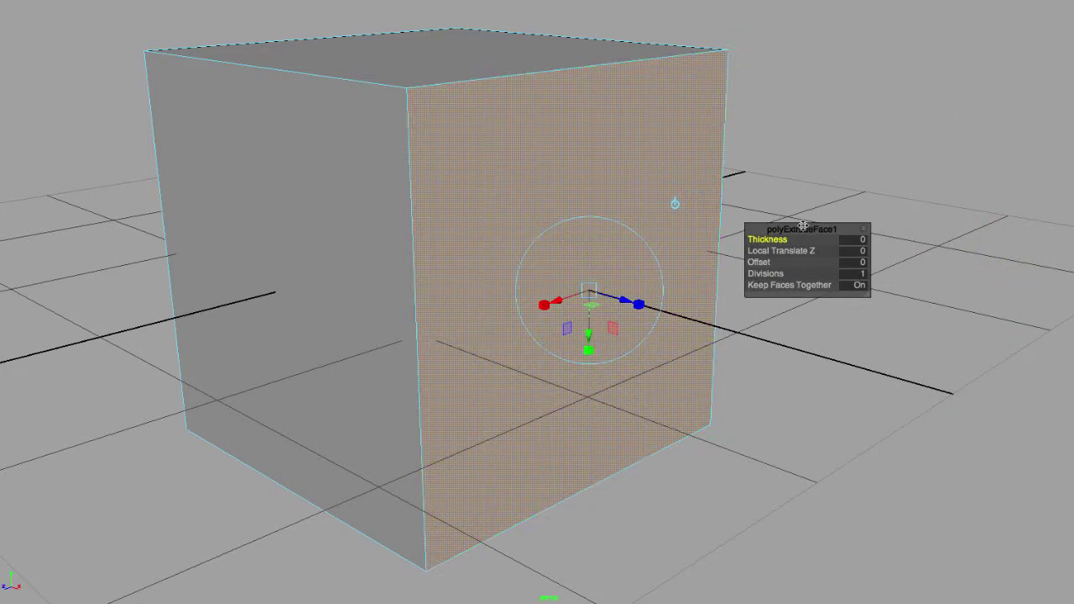
drag(806, 229, 809, 198)
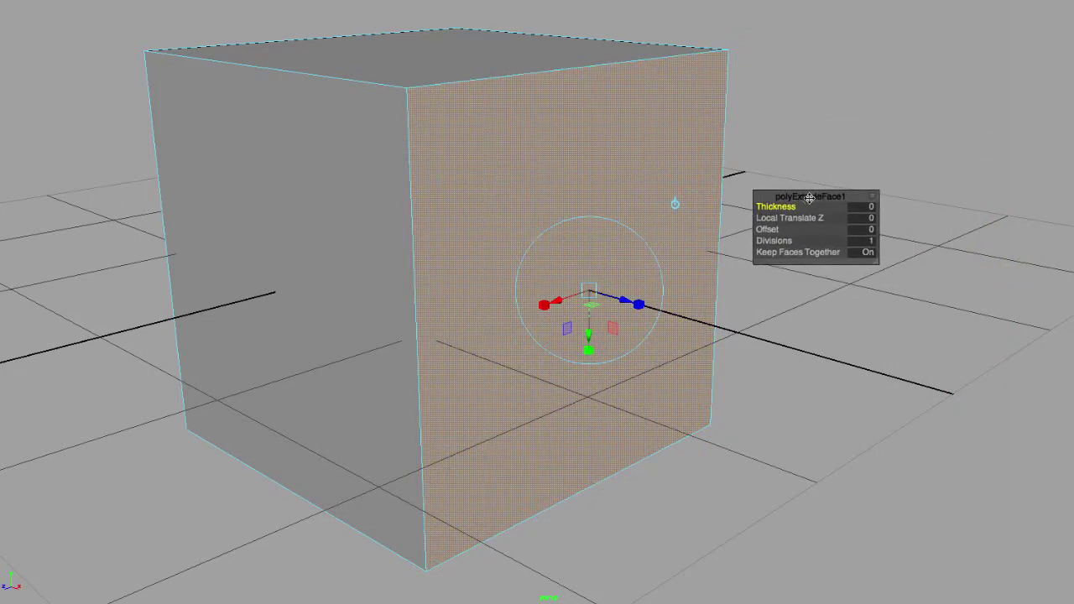
alt+drag(795, 130, 780, 203)
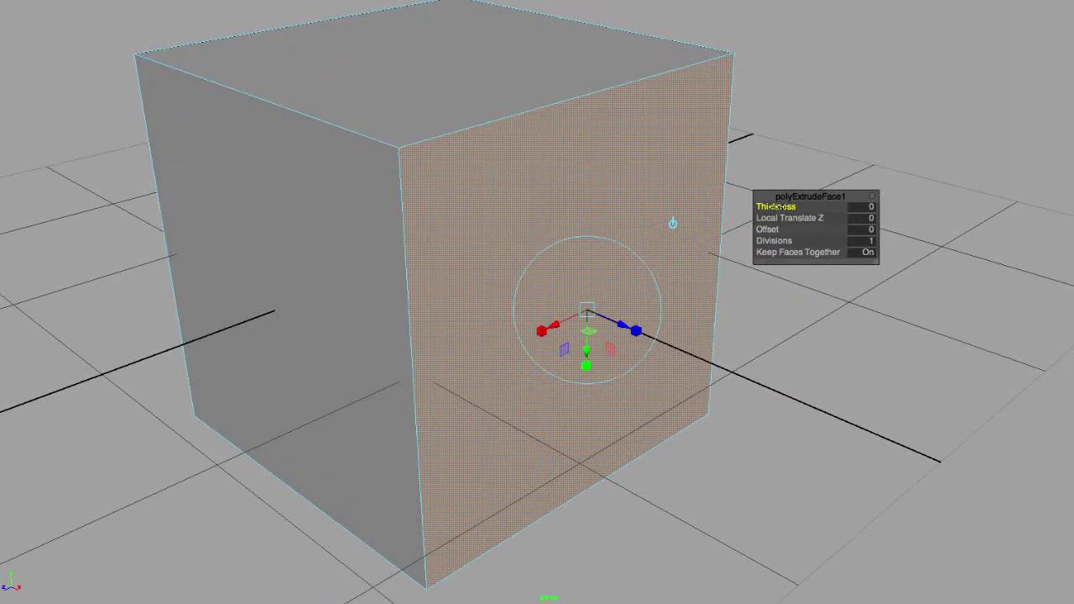
middle_drag(775, 206, 796, 241)
click(793, 217)
click(768, 229)
click(780, 217)
click(769, 229)
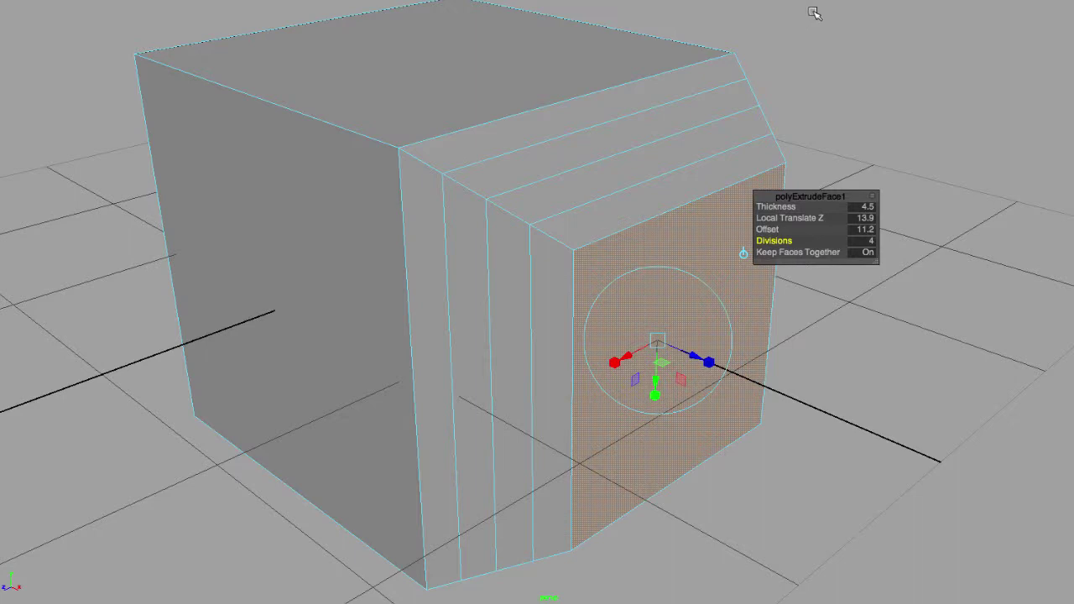
Extrude the cube's left side face and top face together, try pulling them outward, and undo that move
click(285, 231)
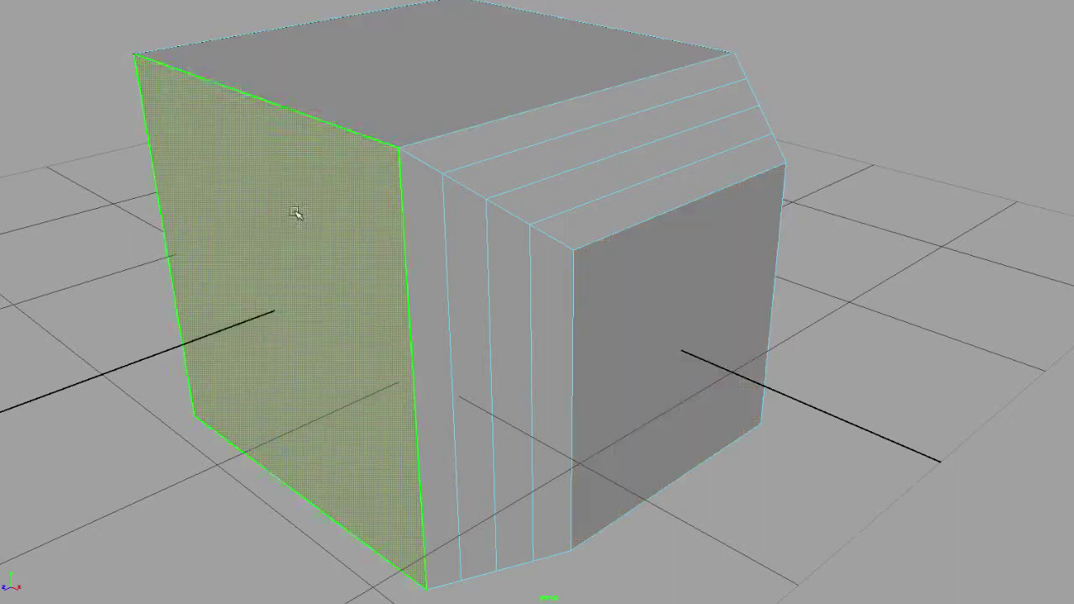
shift+right_click(467, 83)
shift+right_drag(466, 84, 462, 120)
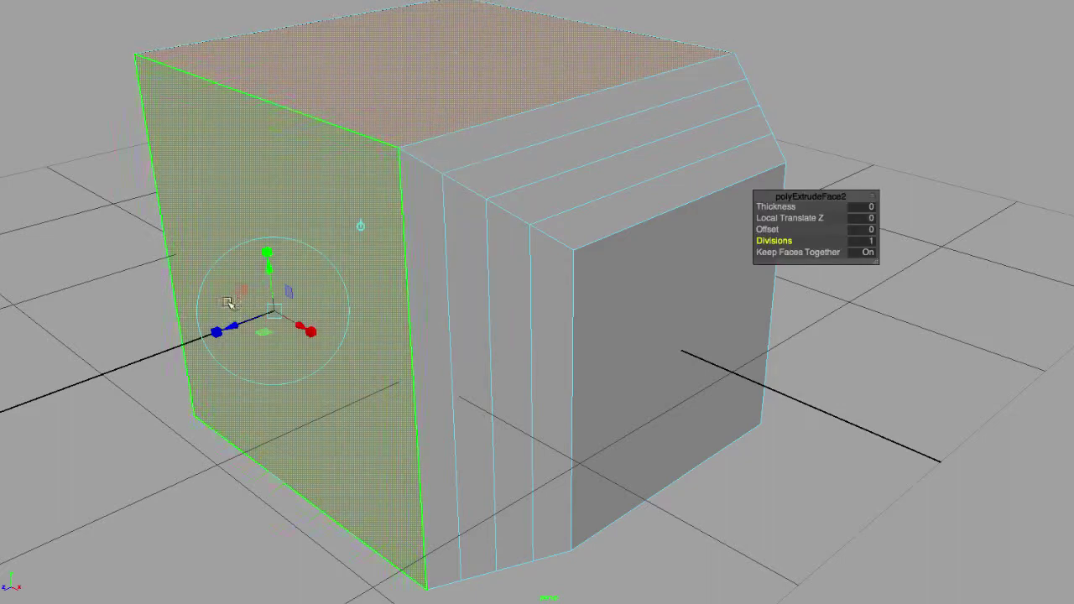
drag(231, 327, 180, 346)
key(ctrl+z)
Turn off Keep Faces Together and pull the two extruded faces outward to a Local Translate Z of about 7.69
drag(821, 253, 789, 255)
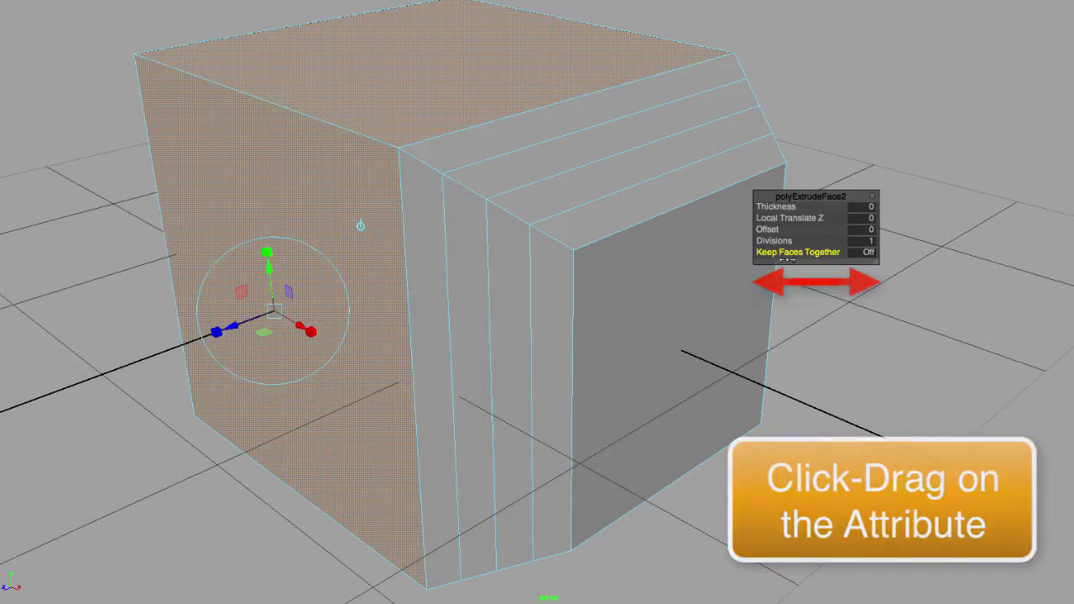
drag(222, 329, 179, 357)
alt+drag(575, 271, 746, 279)
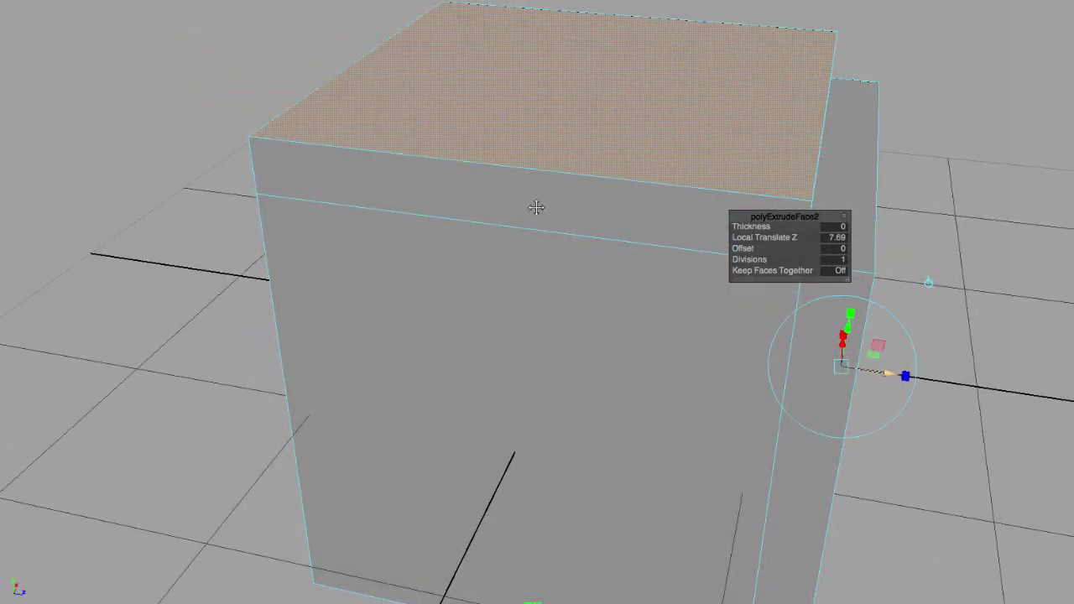
alt+drag(537, 207, 628, 199)
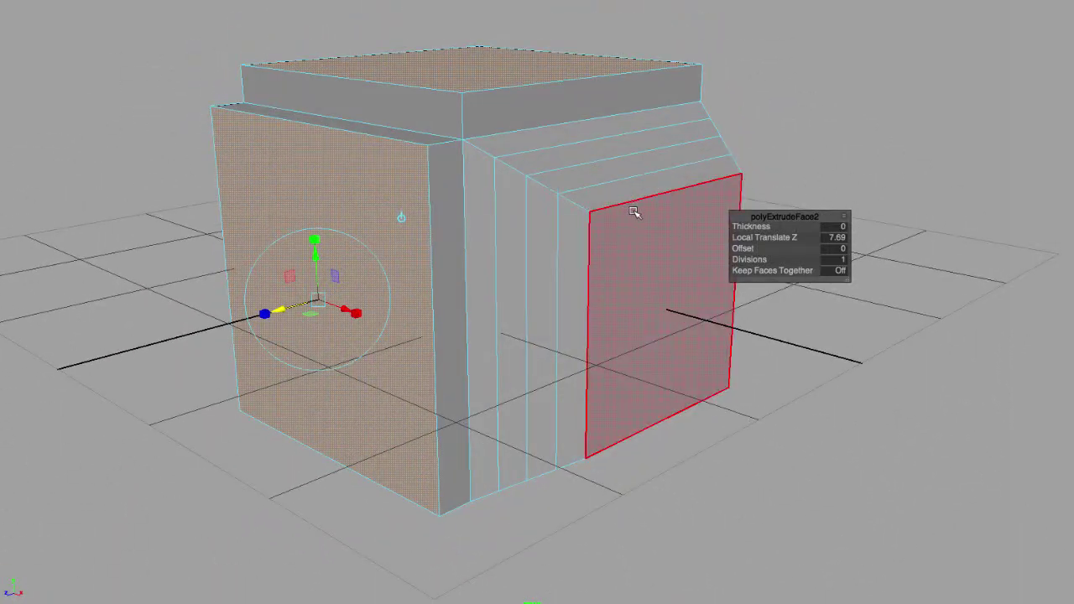
Extrude two parallel edges: the upper edge of the tapered end face and the middle edge of the slope above it
right_click(636, 213)
right_drag(636, 213, 635, 175)
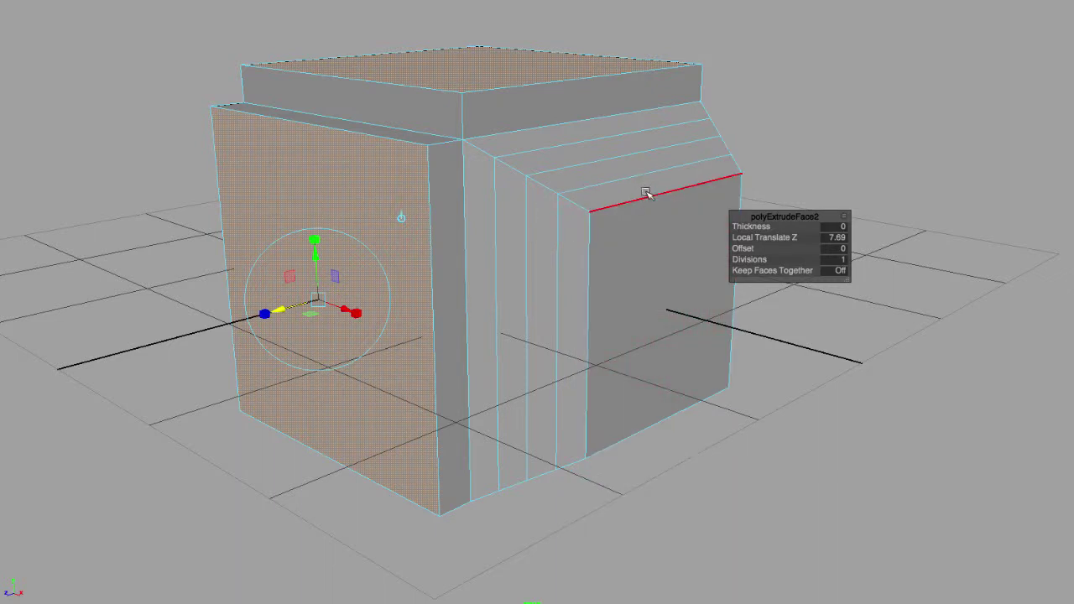
click(648, 196)
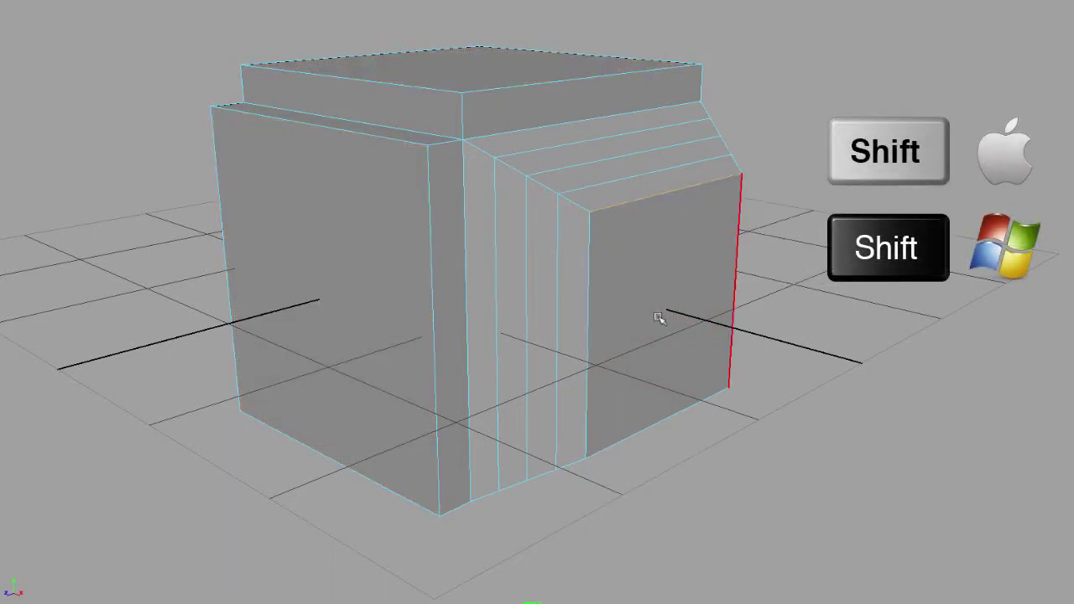
shift+click(620, 156)
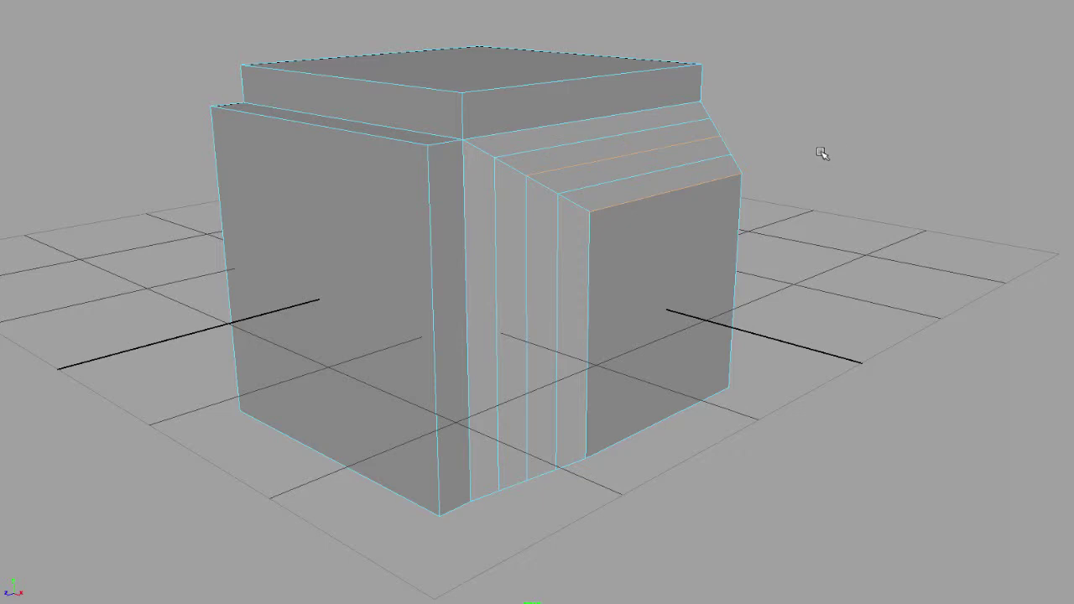
shift+right_drag(819, 150, 822, 188)
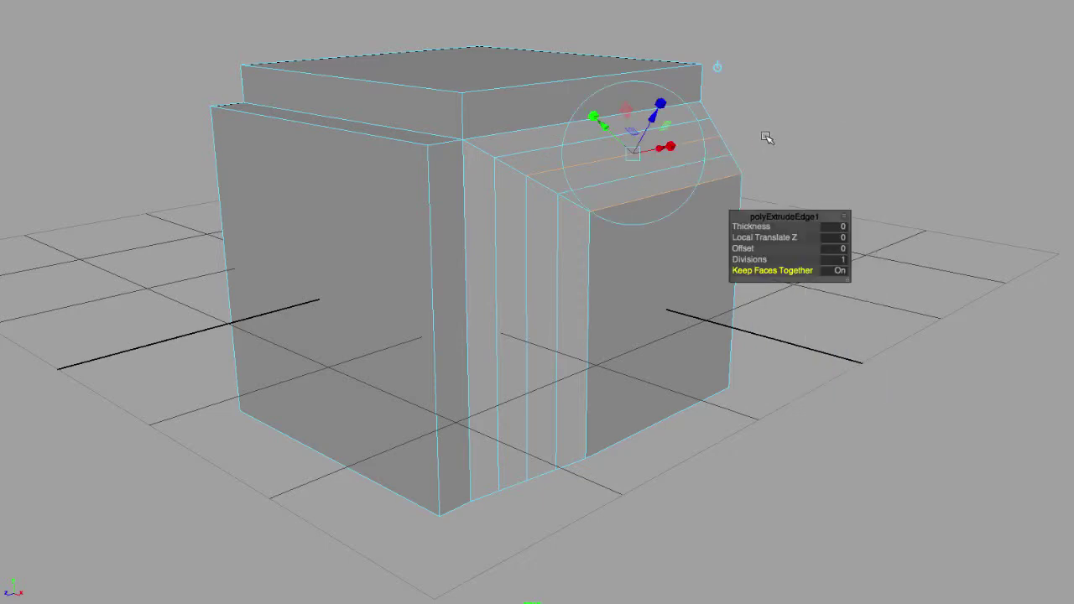
Pull the extruded edges out to a Local Translate Z of about 12.489, then raise them along the world Y axis
alt+drag(781, 127, 751, 98)
mouse_move(751, 98)
alt+mouse_down()
mouse_move(825, 96)
mouse_move(702, 72)
mouse_move(645, 120)
mouse_move(671, 143)
mouse_move(873, 96)
mouse_move(816, 122)
mouse_move(713, 113)
mouse_move(618, 115)
mouse_move(618, 127)
mouse_move(772, 101)
mouse_move(650, 92)
mouse_move(676, 221)
mouse_move(513, 124)
alt+mouse_up()
click(498, 121)
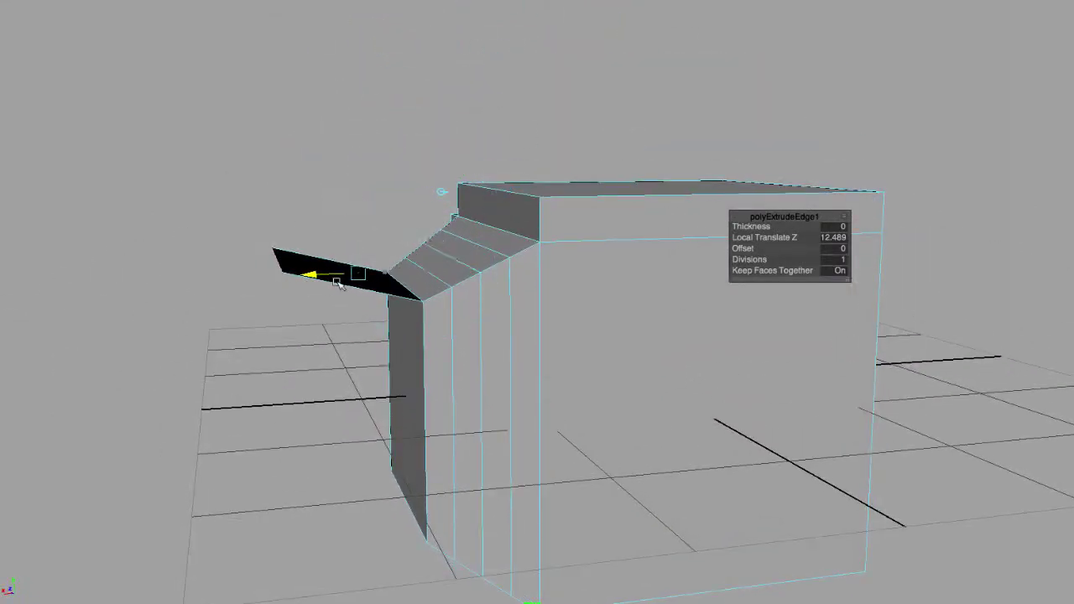
click(365, 258)
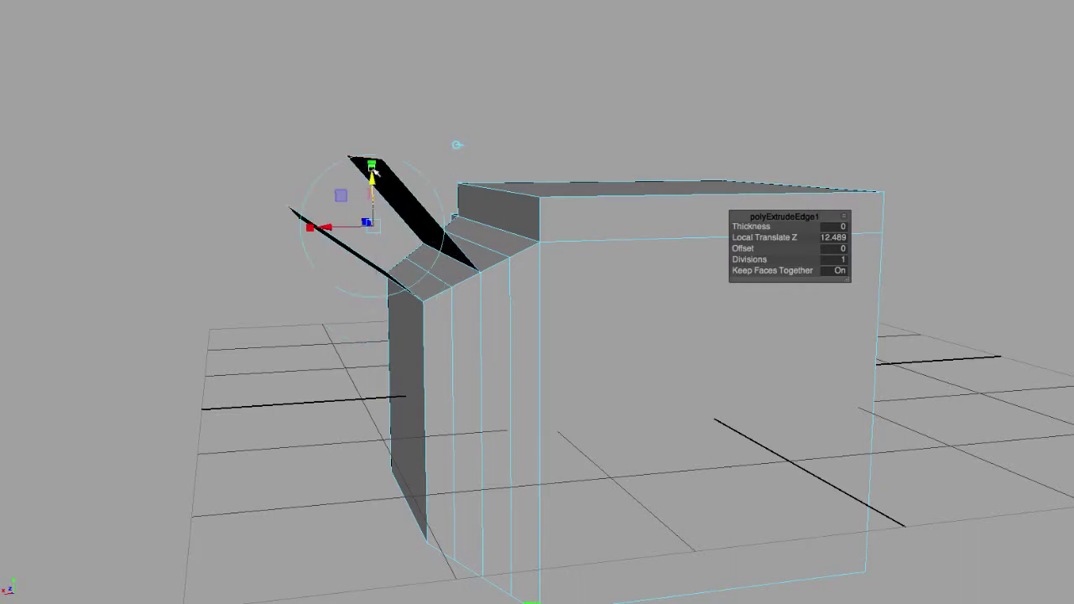
alt+drag(374, 172, 478, 105)
alt+drag(506, 102, 433, 138)
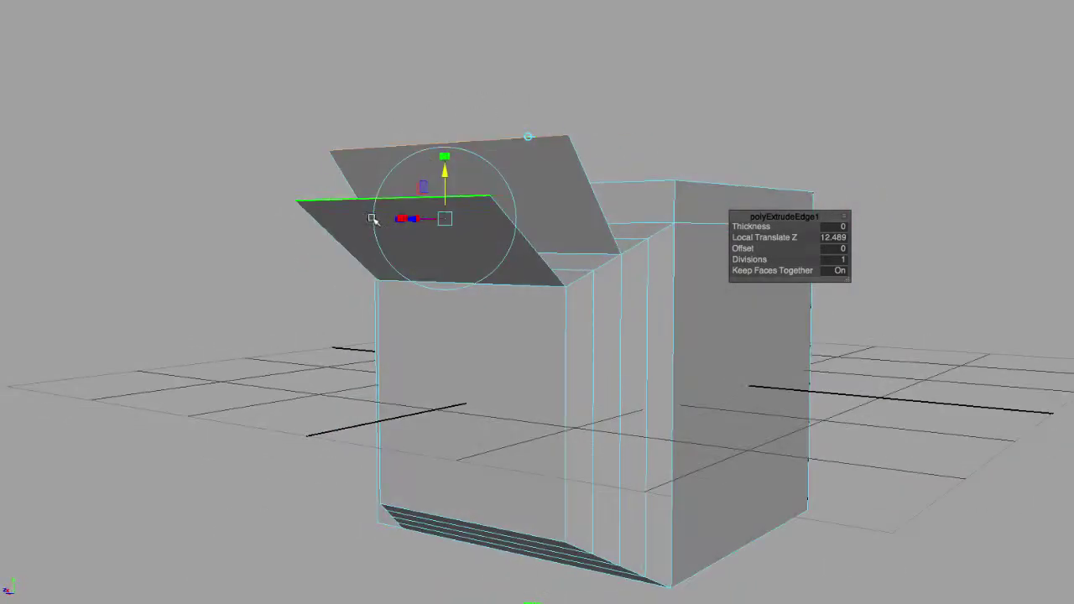